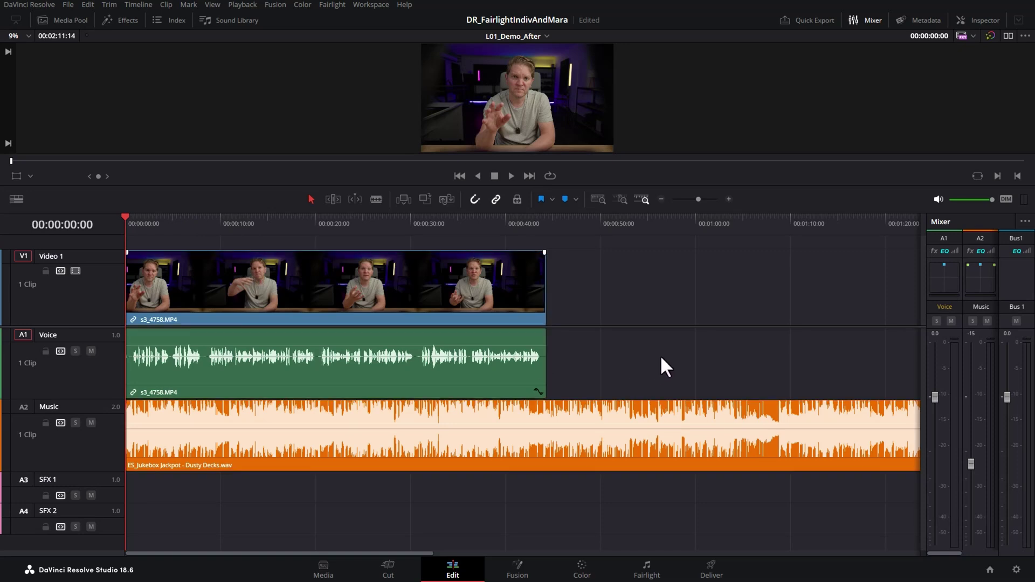
Select the Voice and Music clips and start renaming the SFX 2 track.
{"action": "left_click", "coordinate": [433, 356]}
{"action": "left_click", "coordinate": [493, 461]}
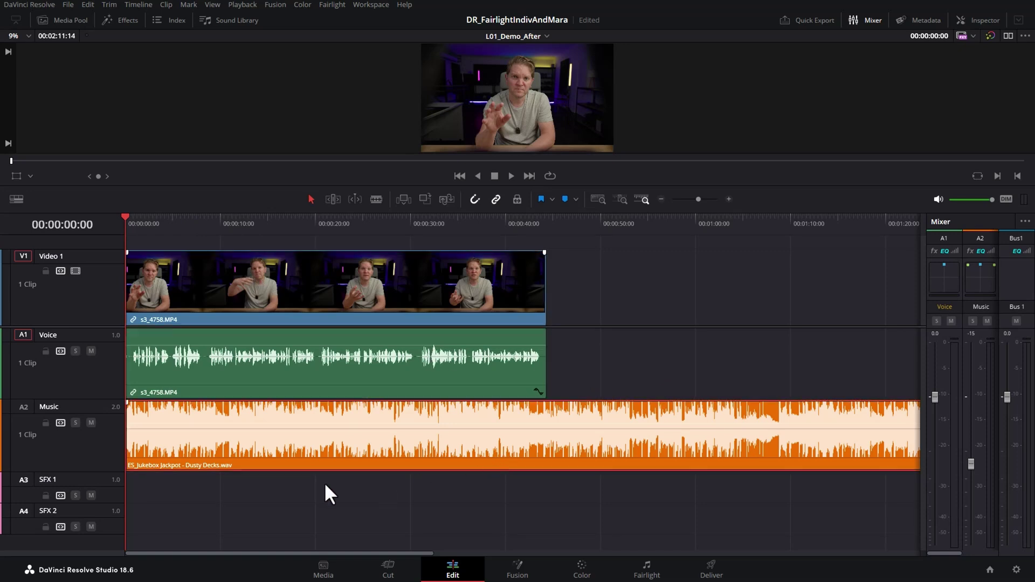
{"action": "double_click", "coordinate": [70, 509]}
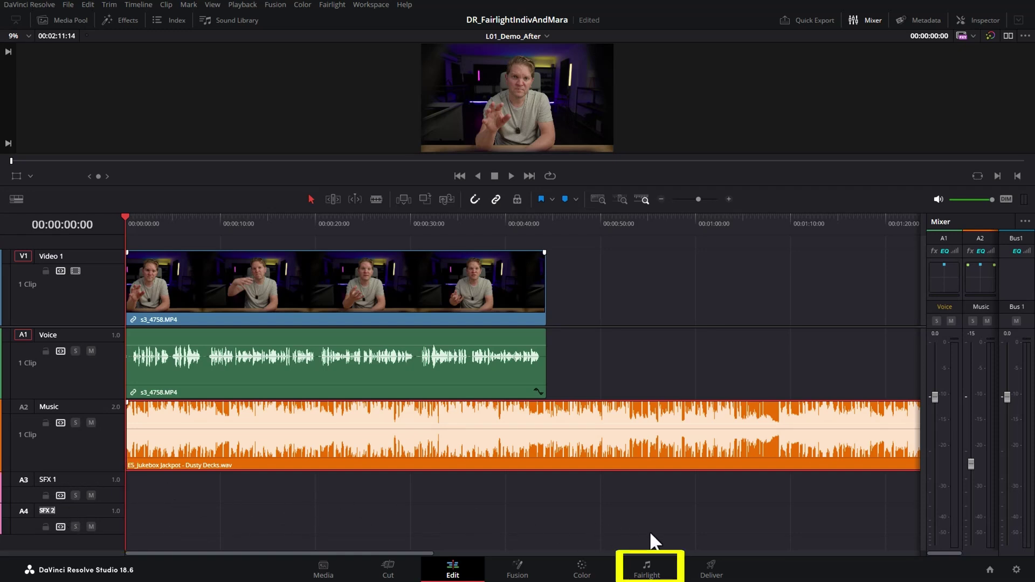
Switch to the Fairlight page and toggle the meters panel off and back on.
{"action": "left_click", "coordinate": [668, 575]}
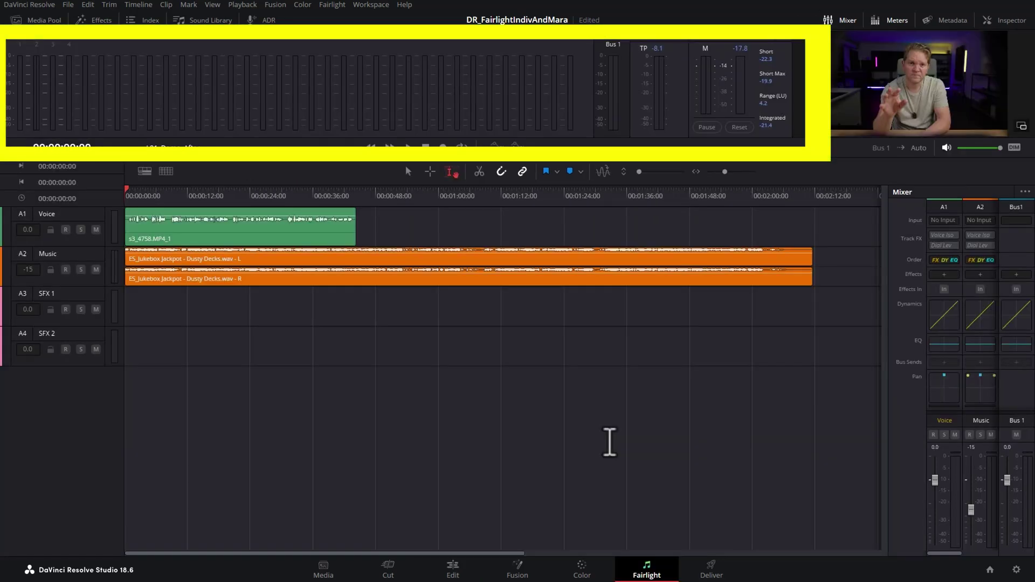
{"action": "left_click", "coordinate": [894, 26]}
{"action": "left_click", "coordinate": [896, 21]}
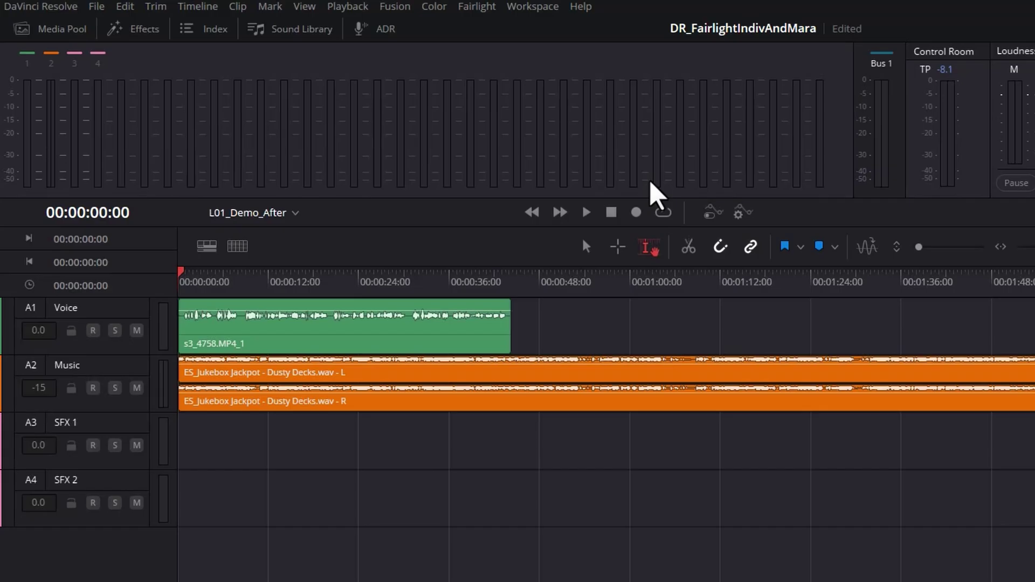
Play the mix from about 00:00:02:11, then stop it.
{"action": "left_click", "coordinate": [139, 196]}
{"action": "key", "text": "space"}
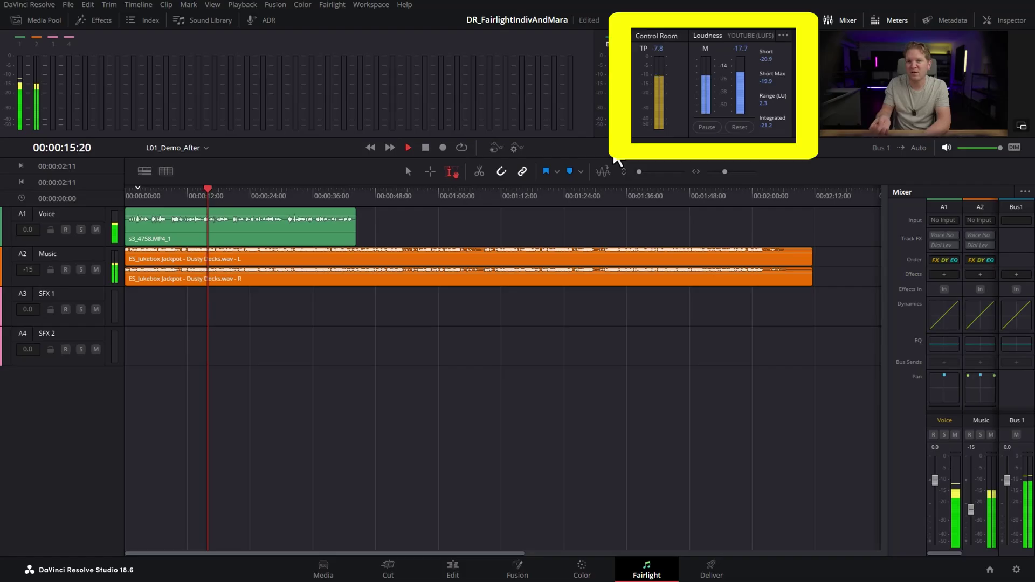
{"action": "key", "text": "space"}
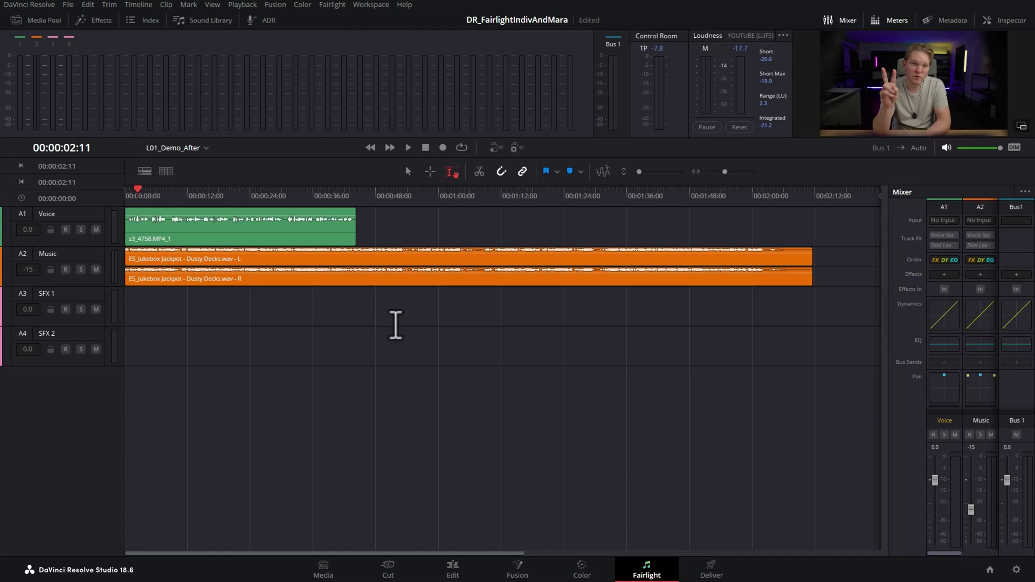
Raise all audio track heights and enlarge the Music track so its waveform is clear.
{"action": "scroll", "coordinate": [395, 326], "scroll_direction": "up", "scroll_amount": 3}
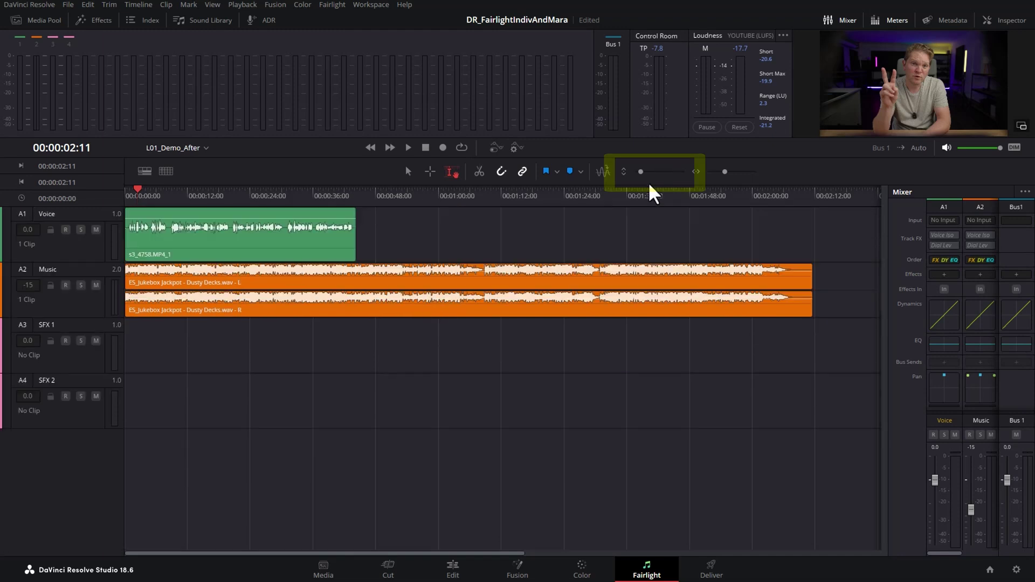
{"action": "left_click_drag", "start_coordinate": [646, 173], "coordinate": [647, 178]}
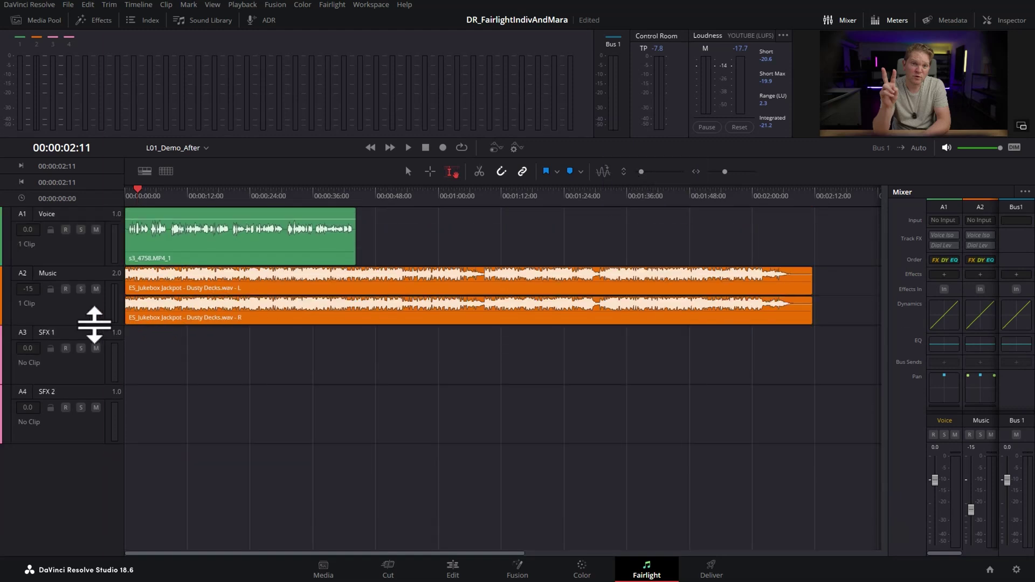
{"action": "left_click_drag", "start_coordinate": [93, 325], "coordinate": [102, 351]}
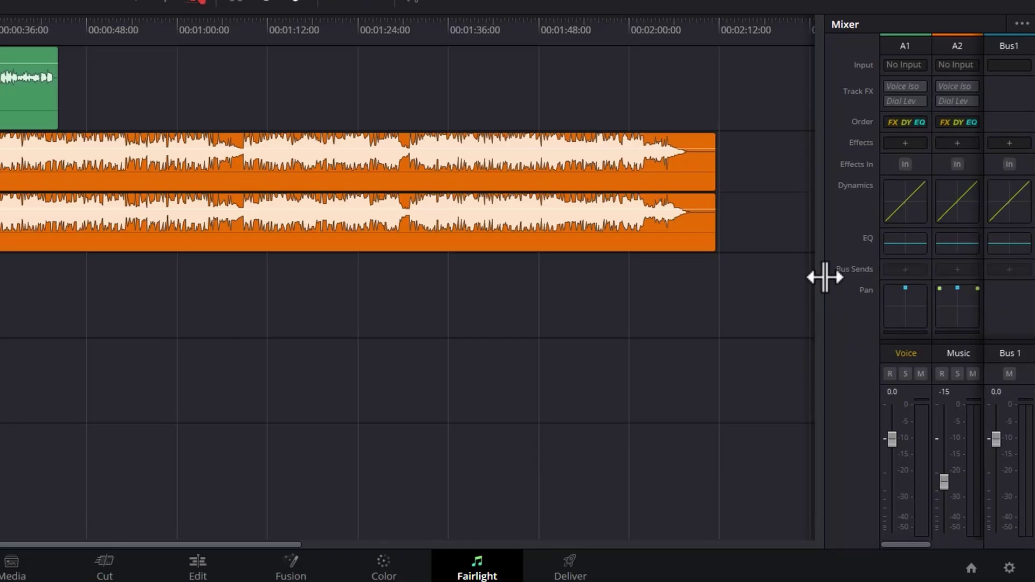
Widen the mixer, select strips A1–A4 and Bus 1, and end on Voice A1.
{"action": "left_click_drag", "start_coordinate": [825, 278], "coordinate": [718, 291]}
{"action": "left_click", "coordinate": [800, 43]}
{"action": "left_click", "coordinate": [853, 45]}
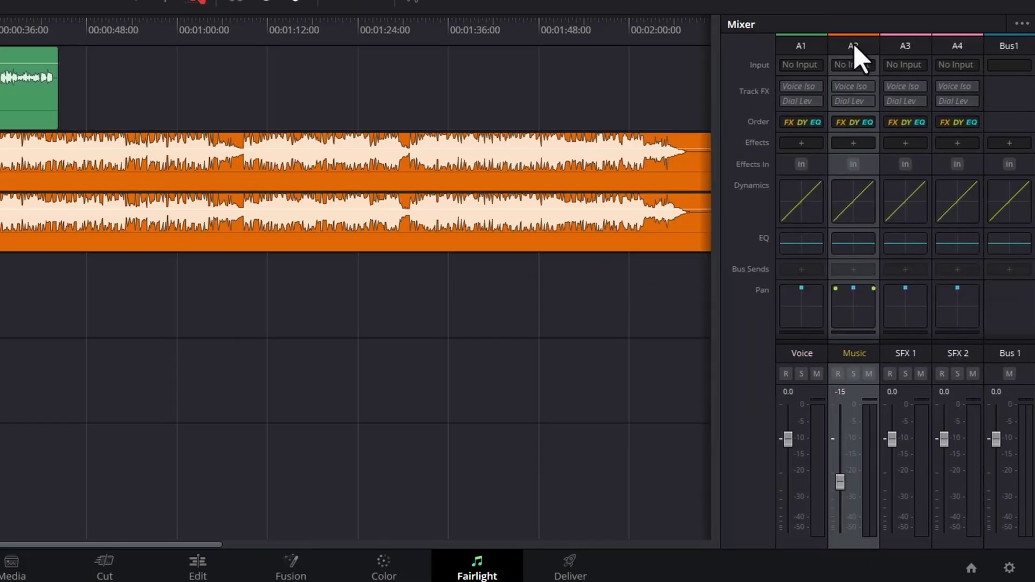
{"action": "left_click", "coordinate": [900, 49]}
{"action": "left_click", "coordinate": [960, 46]}
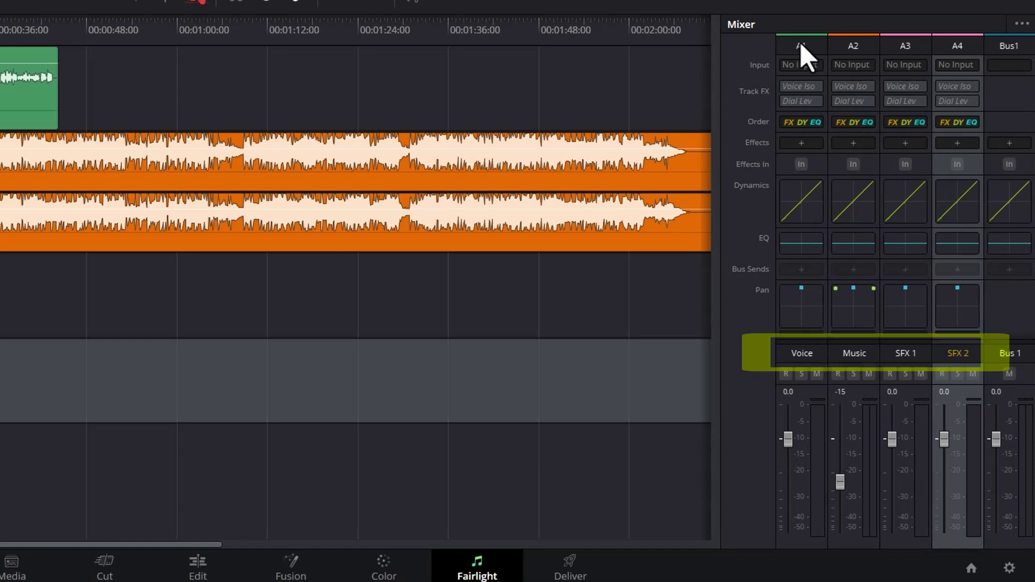
{"action": "left_click", "coordinate": [1004, 50]}
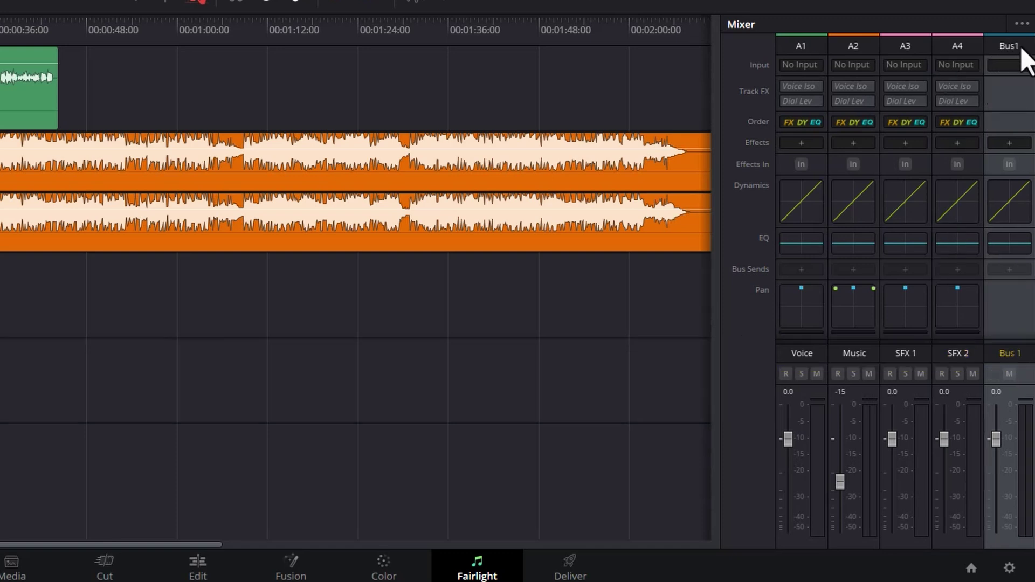
{"action": "left_click", "coordinate": [805, 47]}
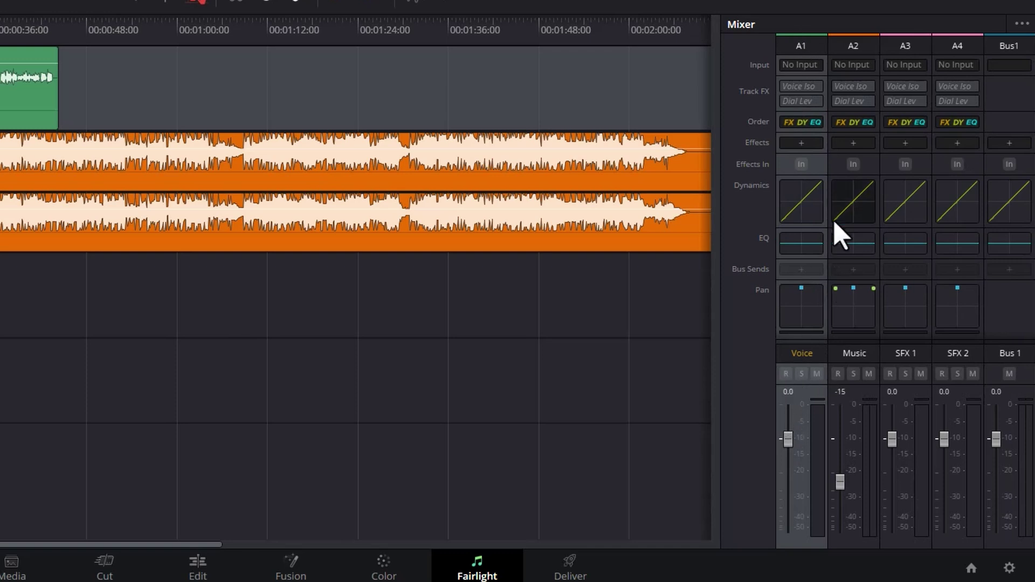
Add a Reverb effect to the Voice track and review its Dynamics settings.
{"action": "left_click", "coordinate": [801, 143]}
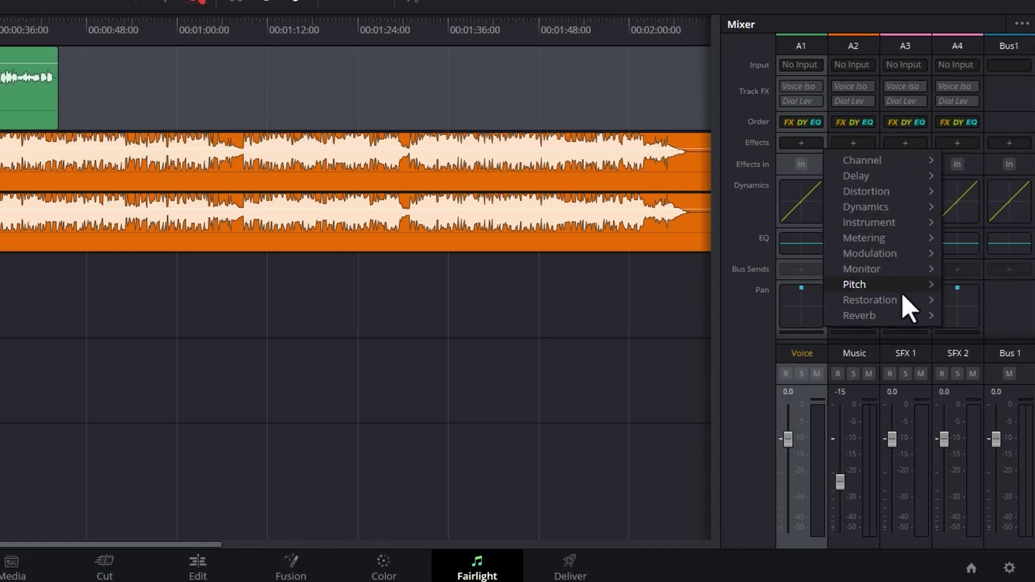
{"action": "mouse_move", "coordinate": [895, 317]}
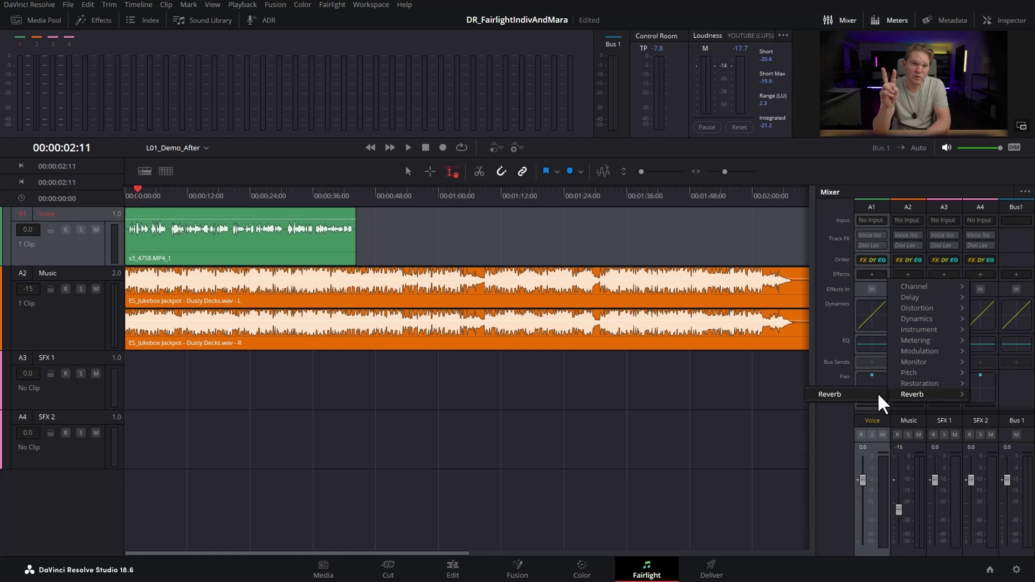
{"action": "left_click", "coordinate": [878, 394]}
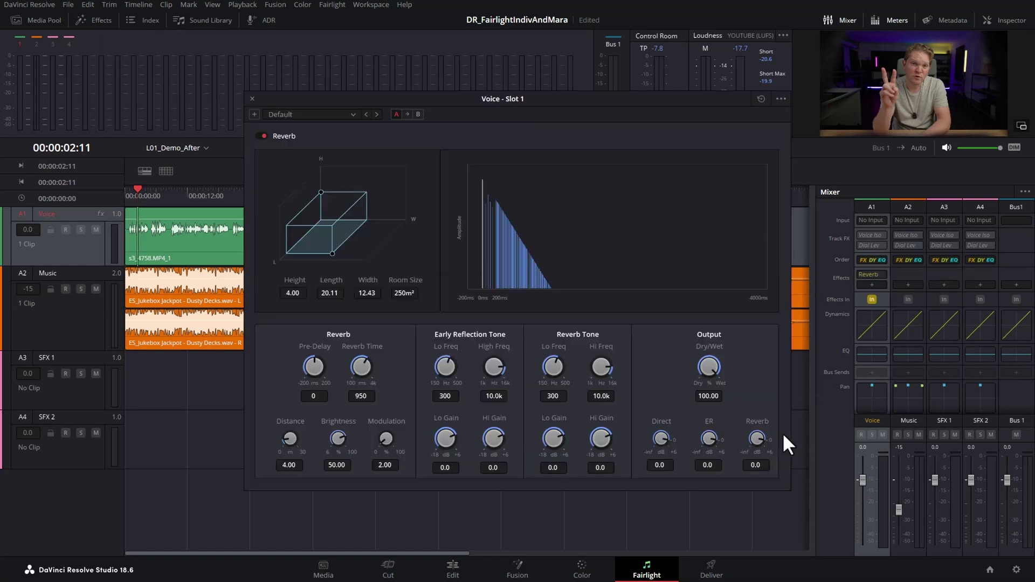
{"action": "left_click", "coordinate": [252, 99]}
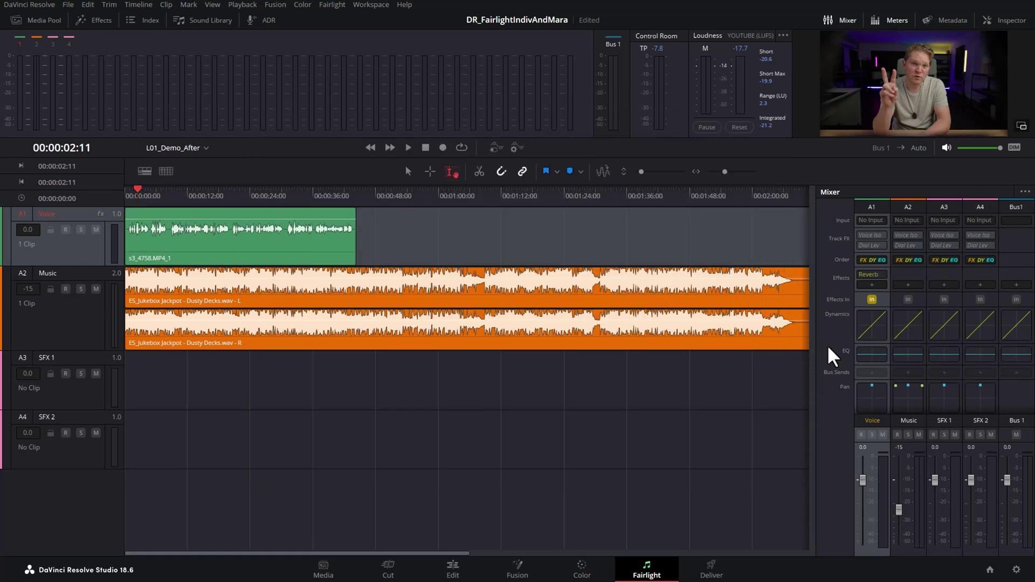
{"action": "double_click", "coordinate": [869, 326]}
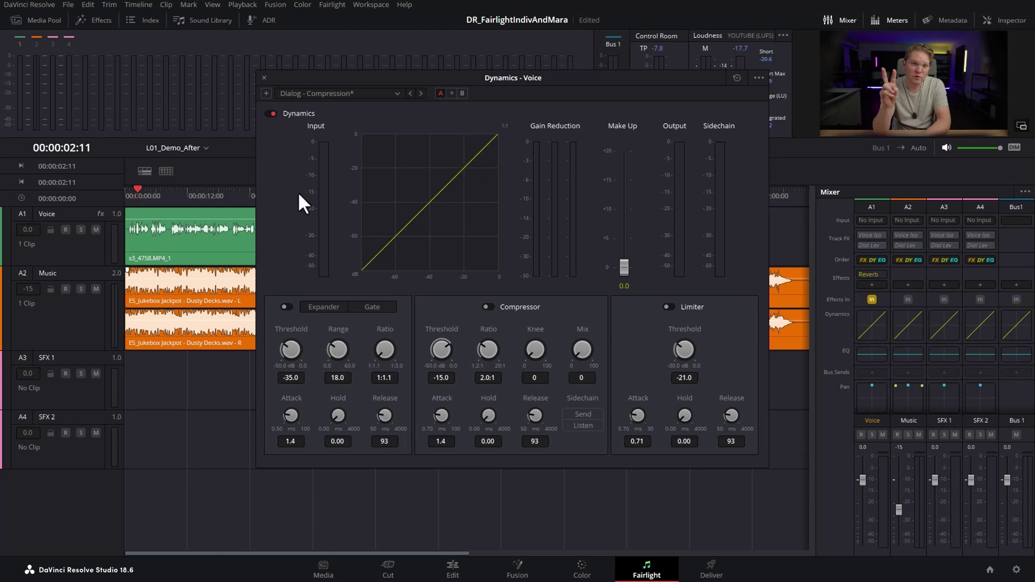
{"action": "left_click", "coordinate": [264, 78]}
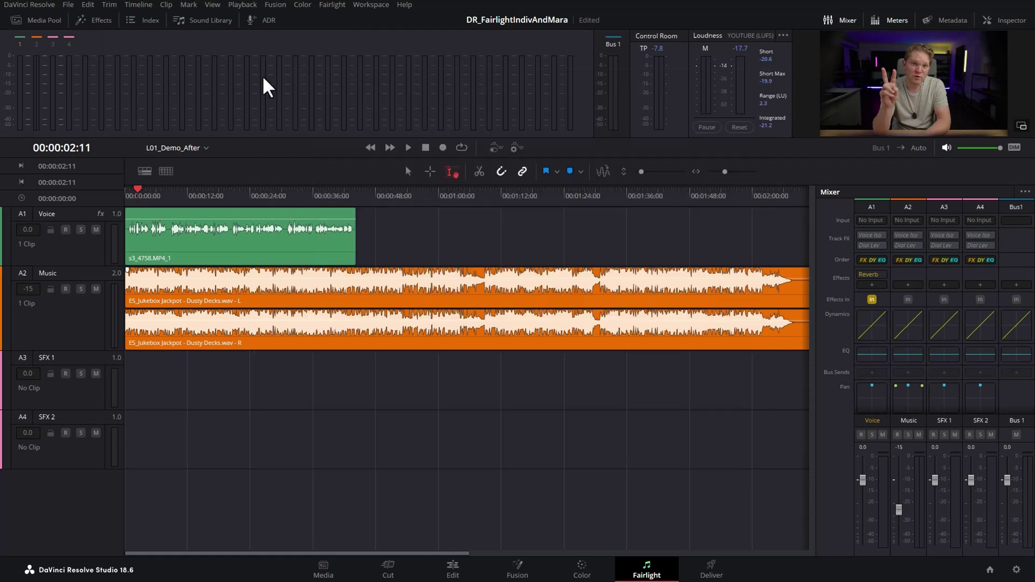
Set the Voice EQ to -15.2 dB at 63 Hz, -10.1 dB at 1 kHz and +5.0 dB at 6.3 kHz.
{"action": "double_click", "coordinate": [873, 355]}
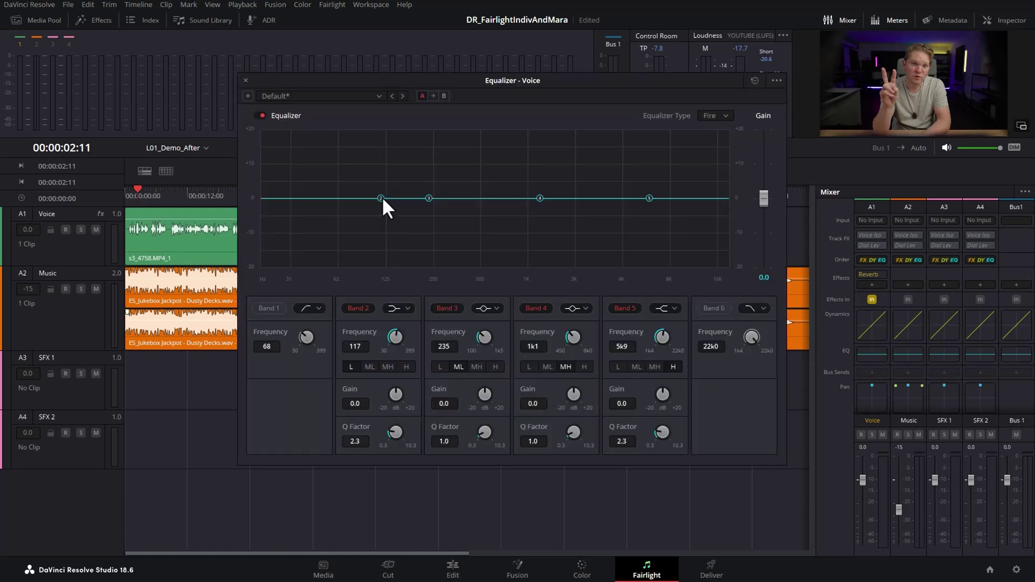
{"action": "left_click_drag", "start_coordinate": [381, 198], "coordinate": [339, 250]}
{"action": "left_click_drag", "start_coordinate": [539, 198], "coordinate": [529, 234]}
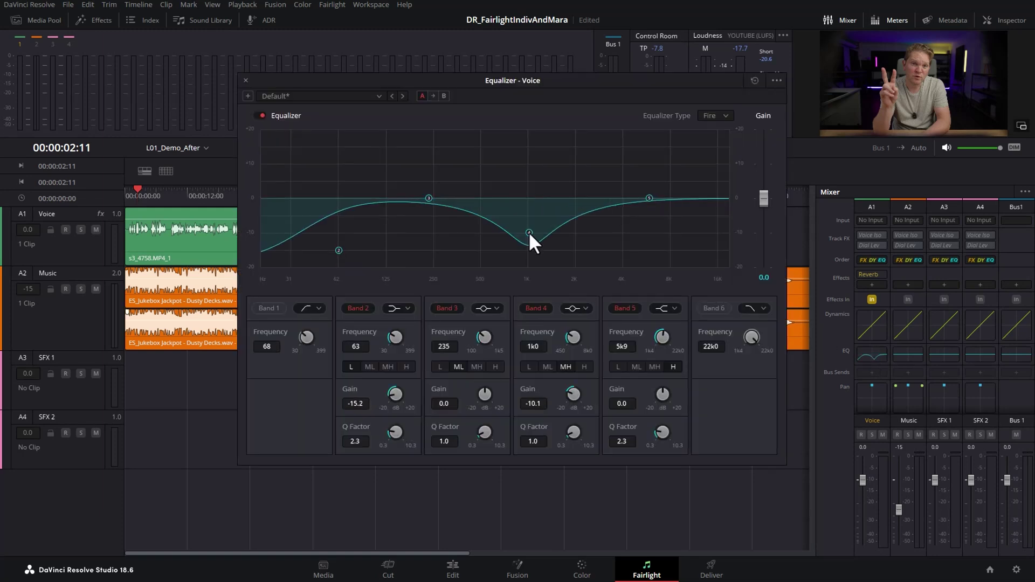
{"action": "left_click_drag", "start_coordinate": [649, 198], "coordinate": [653, 178]}
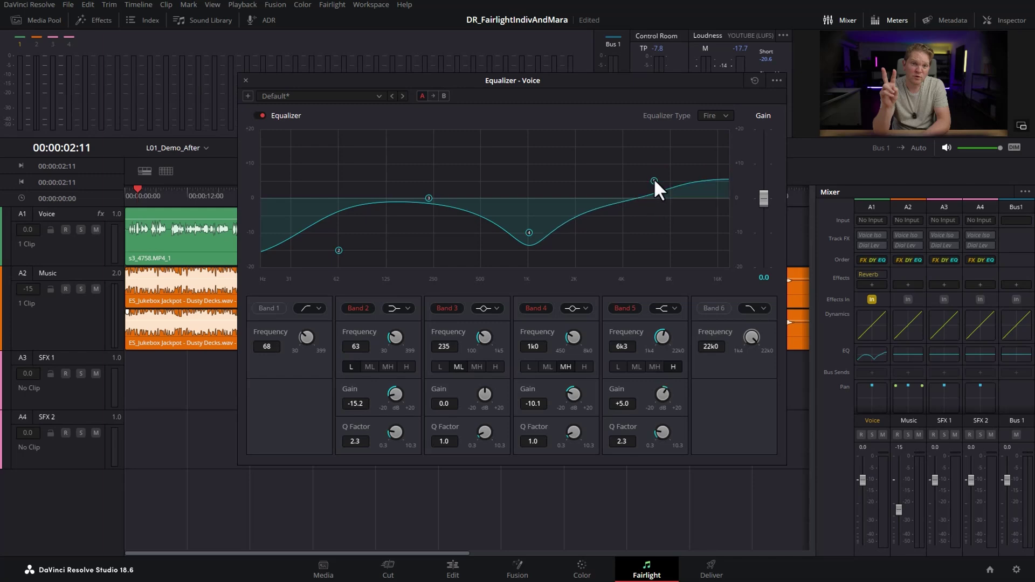
{"action": "left_click", "coordinate": [245, 80]}
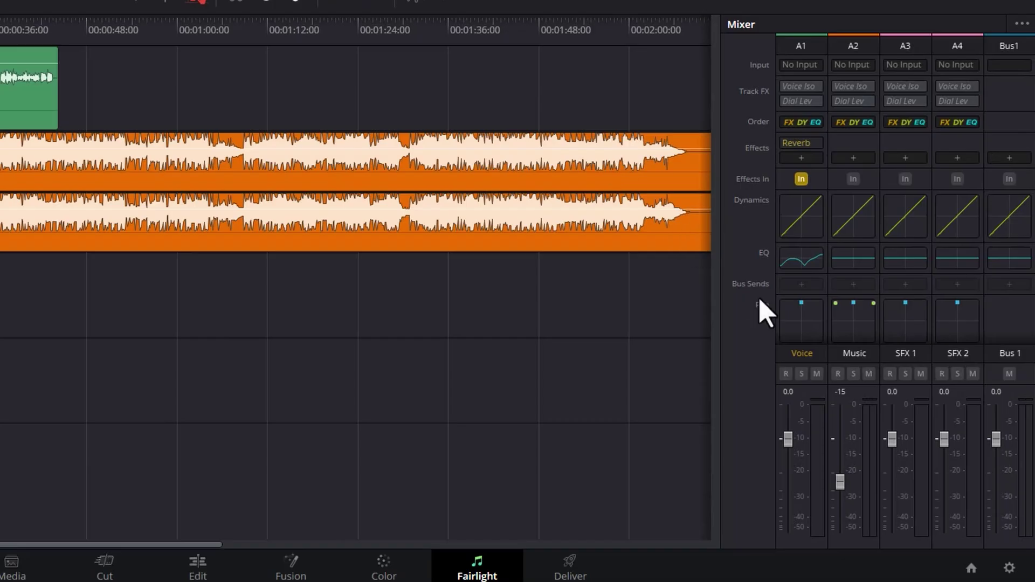
Set the Voice fader to +4.6, Music to -46 and Bus 1 to +3.5.
{"action": "left_click_drag", "start_coordinate": [802, 304], "coordinate": [774, 312]}
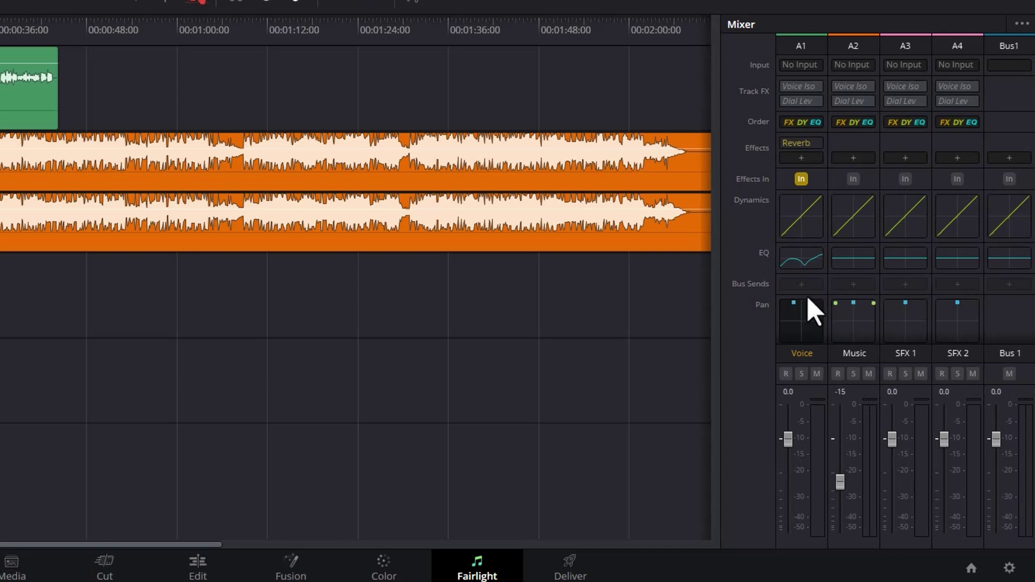
{"action": "key", "text": "ctrl+z"}
{"action": "mouse_move", "coordinate": [788, 440]}
{"action": "left_mouse_down"}
{"action": "mouse_move", "coordinate": [790, 479]}
{"action": "mouse_move", "coordinate": [789, 429]}
{"action": "left_mouse_up"}
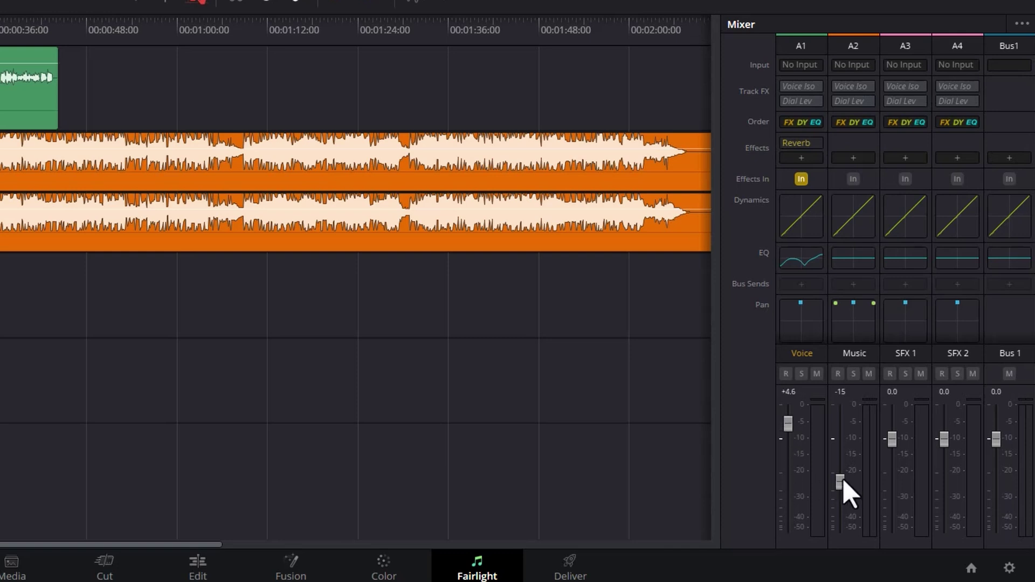
{"action": "left_click_drag", "start_coordinate": [843, 482], "coordinate": [844, 513]}
{"action": "mouse_move", "coordinate": [998, 440]}
{"action": "left_mouse_down"}
{"action": "mouse_move", "coordinate": [1006, 421]}
{"action": "mouse_move", "coordinate": [1004, 493]}
{"action": "mouse_move", "coordinate": [1003, 428]}
{"action": "left_mouse_up"}
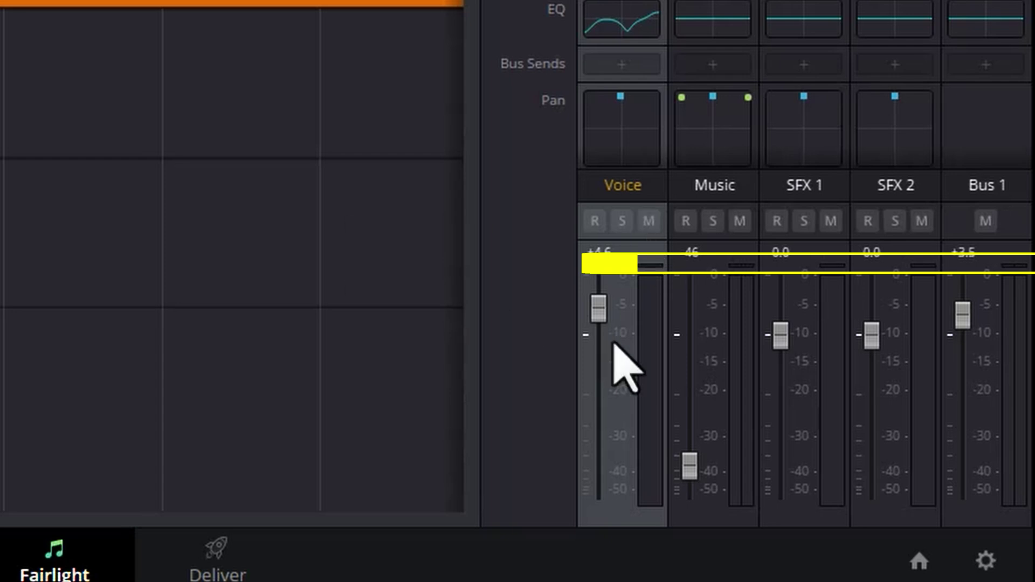
Push the Voice and Bus 1 faders to +10 and play the mix to check the meters.
{"action": "left_click_drag", "start_coordinate": [597, 305], "coordinate": [600, 218]}
{"action": "left_click_drag", "start_coordinate": [963, 315], "coordinate": [963, 276]}
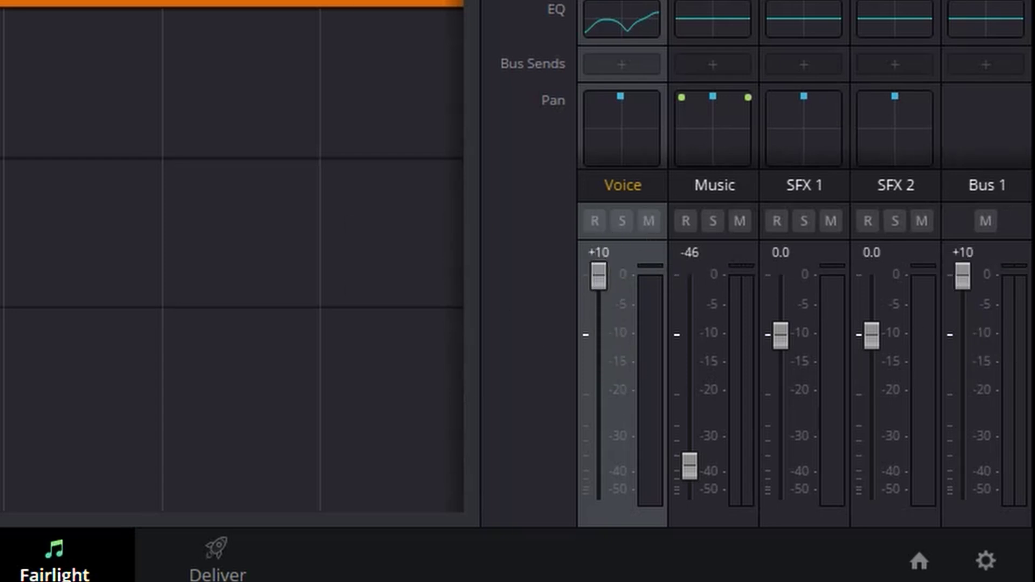
{"action": "key", "text": "space"}
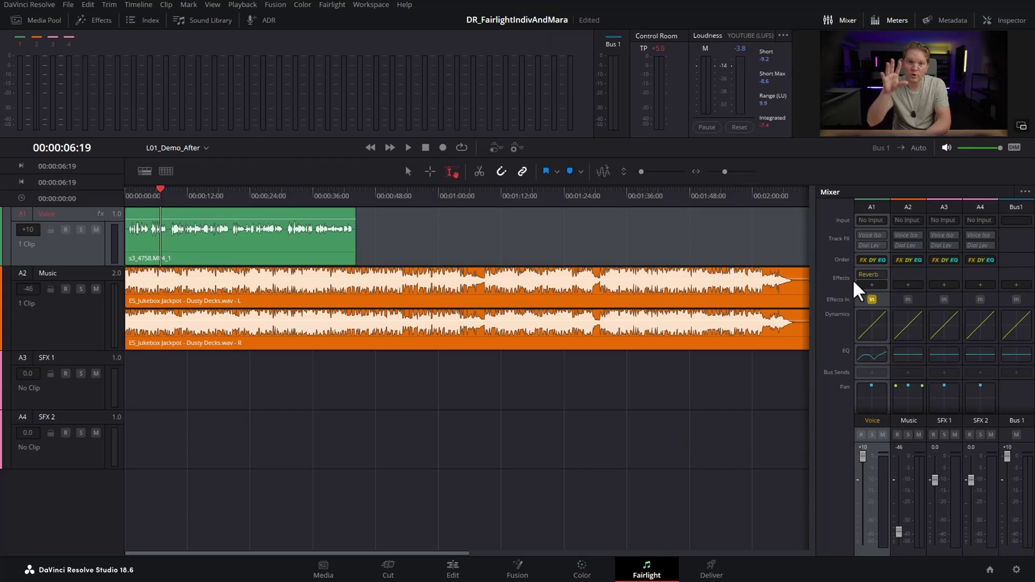
Adjust the Voice clip's own volume in the Inspector's Audio tab, then restore the mixer.
{"action": "left_click", "coordinate": [846, 22]}
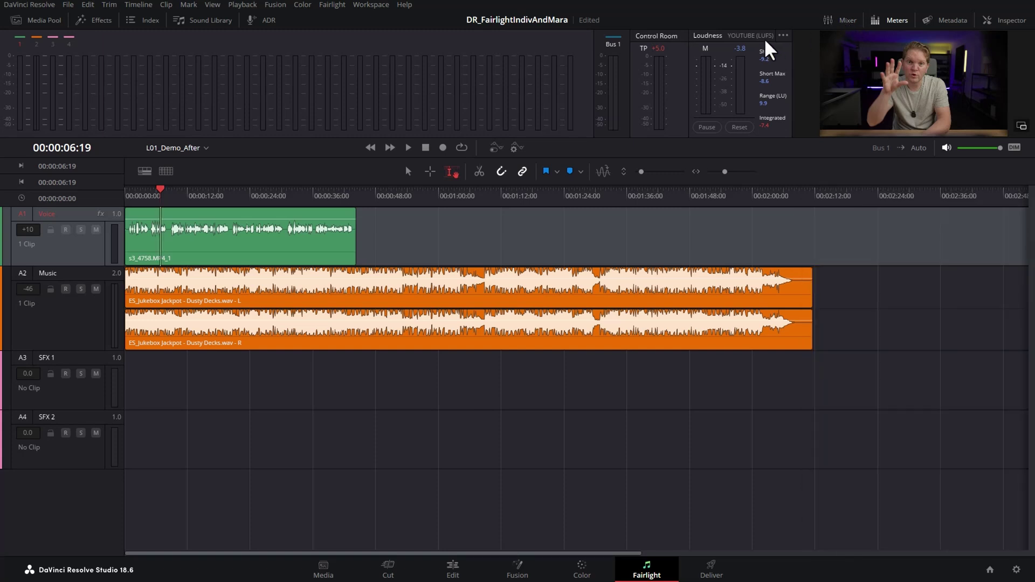
{"action": "left_click", "coordinate": [844, 22]}
{"action": "left_click", "coordinate": [844, 21]}
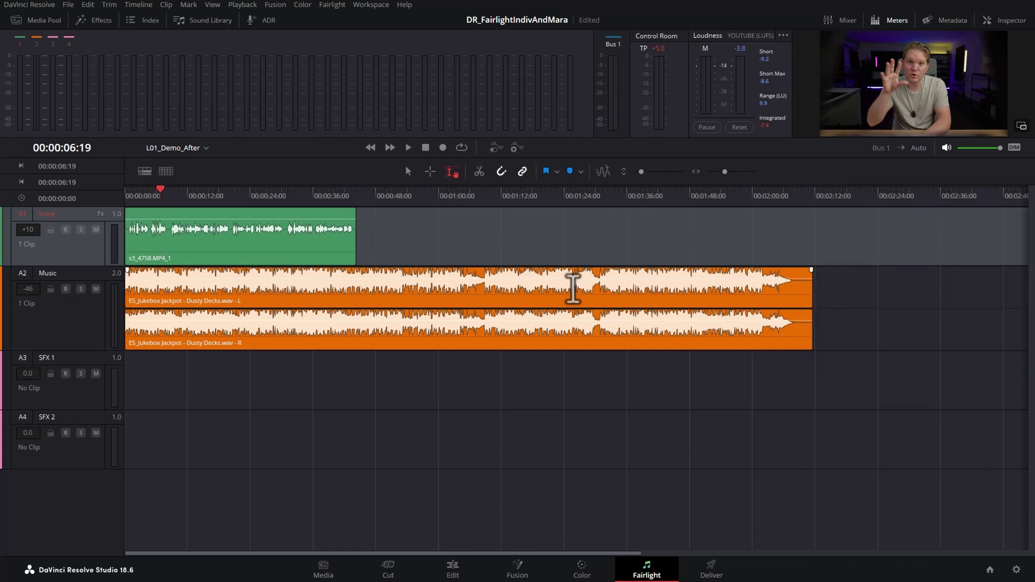
{"action": "left_click", "coordinate": [409, 170]}
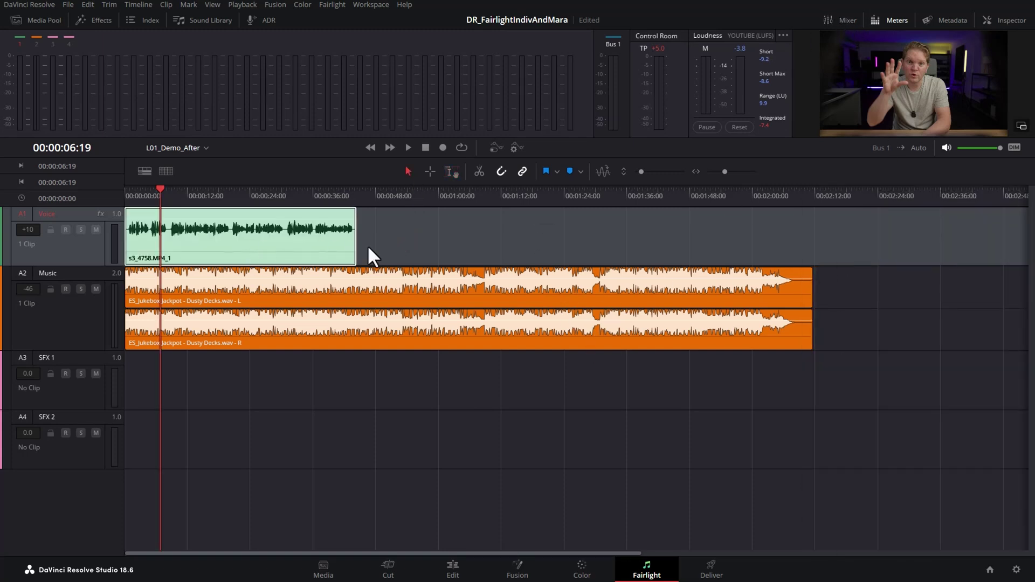
{"action": "left_click", "coordinate": [284, 250]}
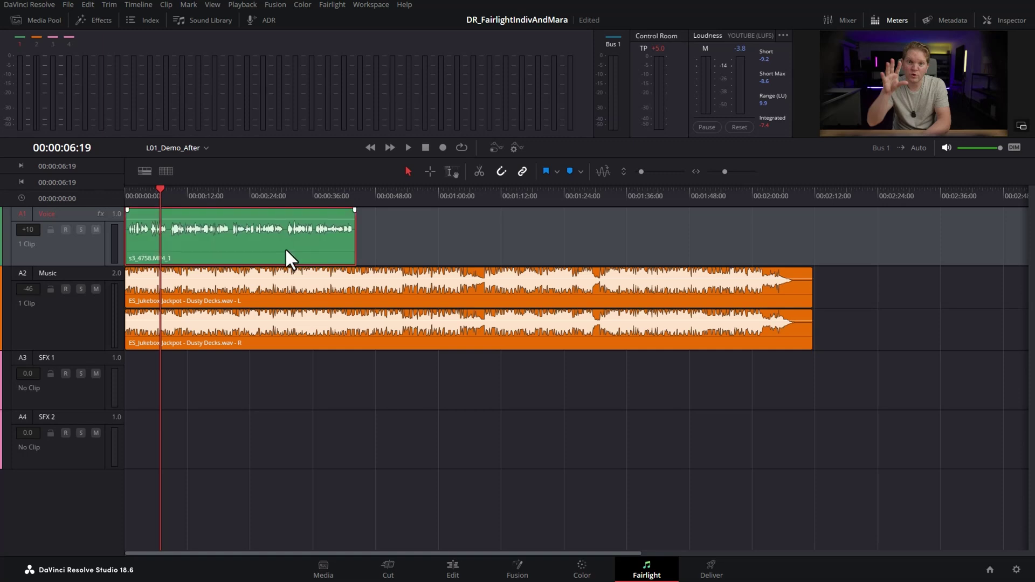
{"action": "left_click", "coordinate": [1008, 21]}
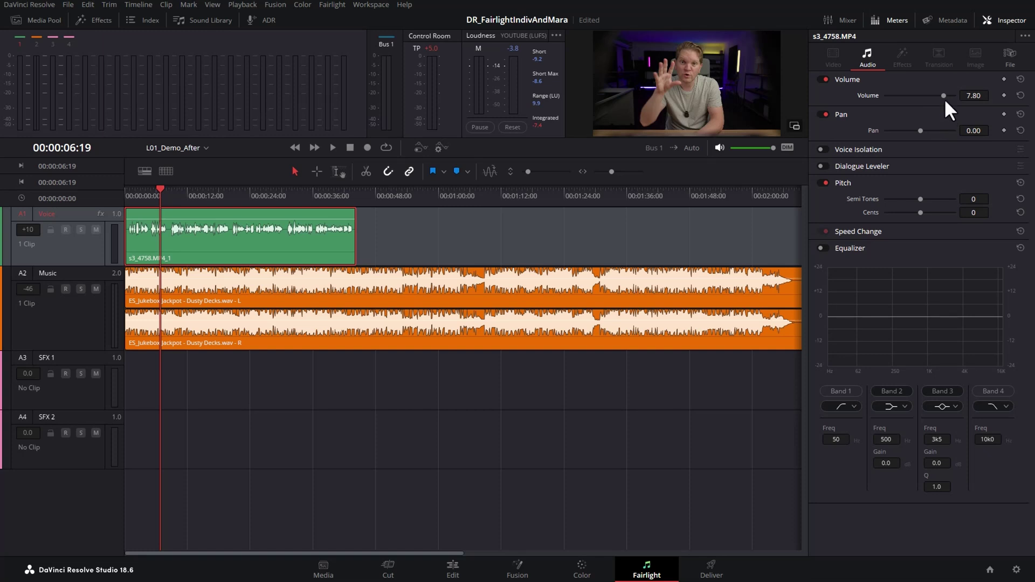
{"action": "mouse_move", "coordinate": [942, 93]}
{"action": "left_mouse_down"}
{"action": "mouse_move", "coordinate": [924, 93]}
{"action": "mouse_move", "coordinate": [946, 94]}
{"action": "left_mouse_up"}
{"action": "left_click", "coordinate": [1001, 21]}
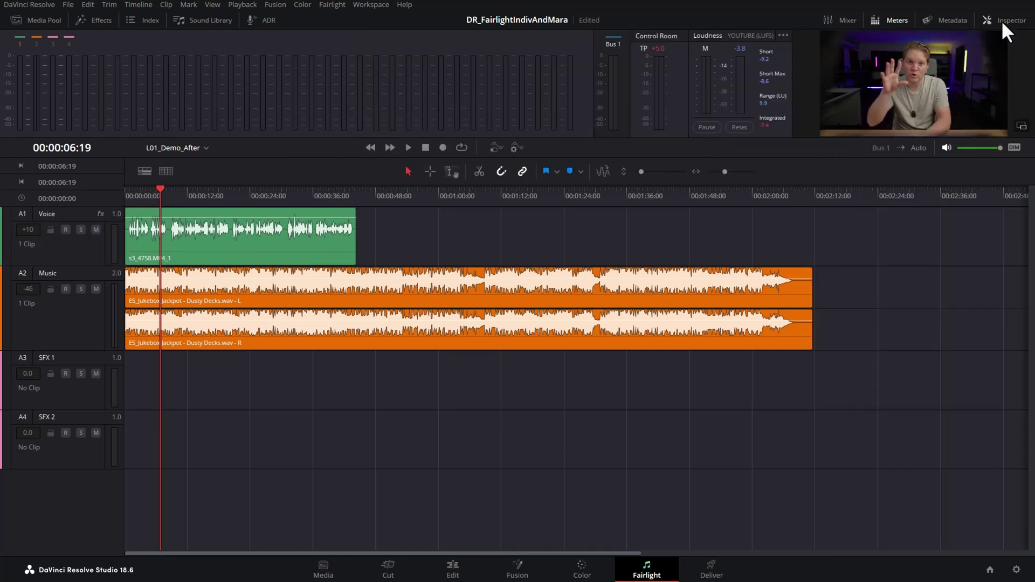
{"action": "left_click", "coordinate": [848, 20]}
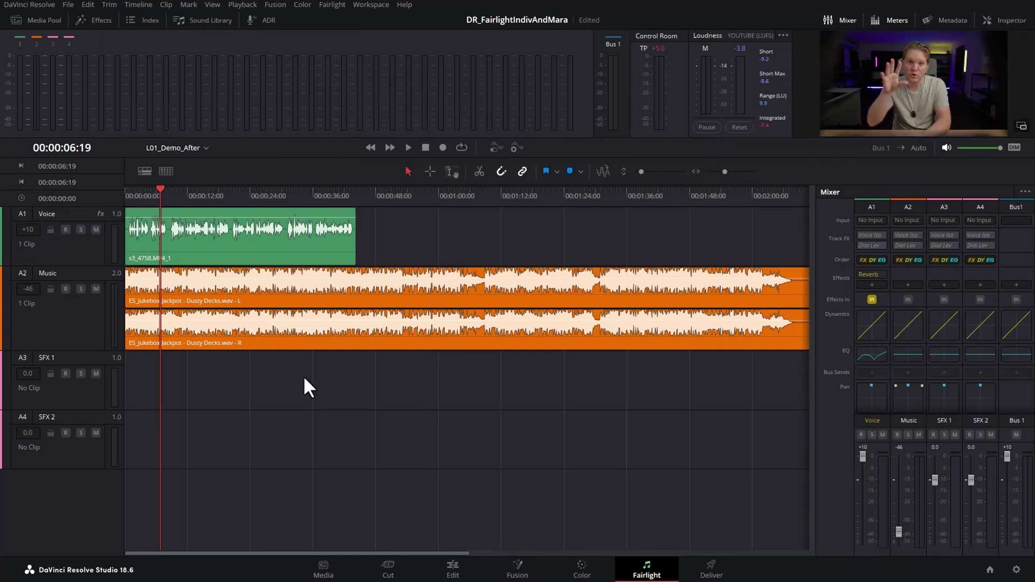
Mute and unmute Voice, mute Music, and play from the timeline start.
{"action": "left_click", "coordinate": [883, 435]}
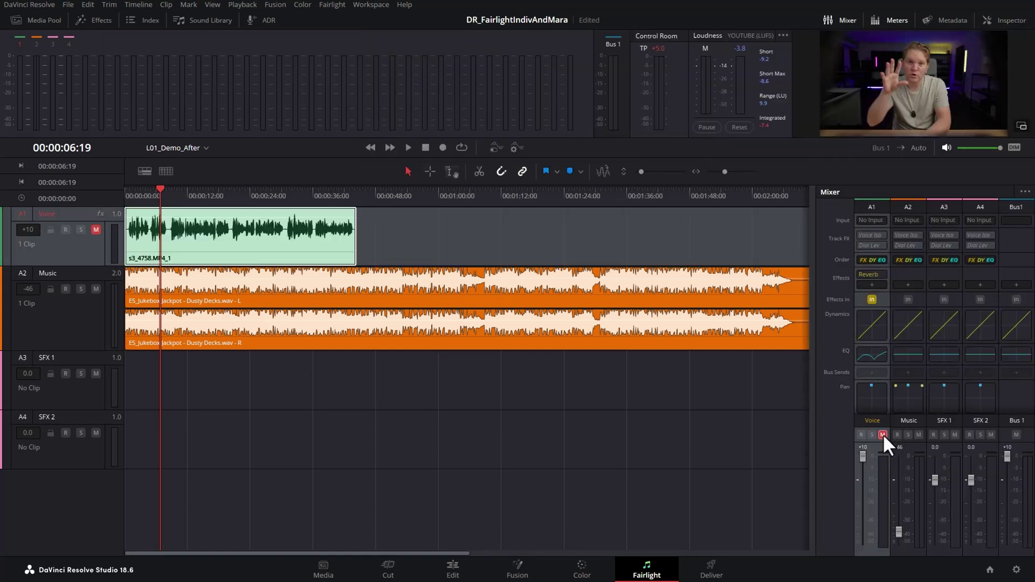
{"action": "left_click", "coordinate": [95, 229]}
{"action": "left_click", "coordinate": [132, 190]}
{"action": "left_click", "coordinate": [95, 289]}
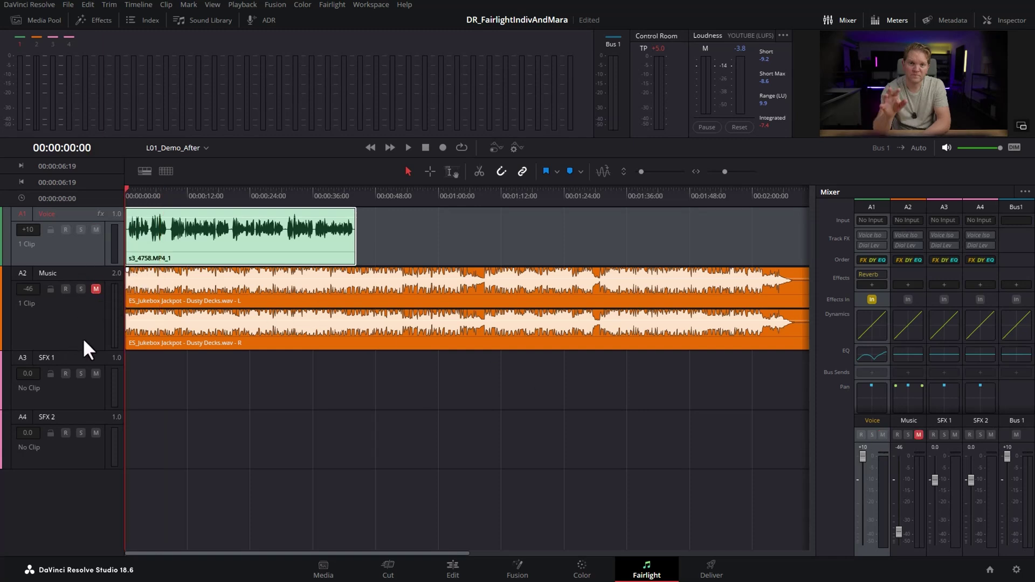
{"action": "key", "text": "space"}
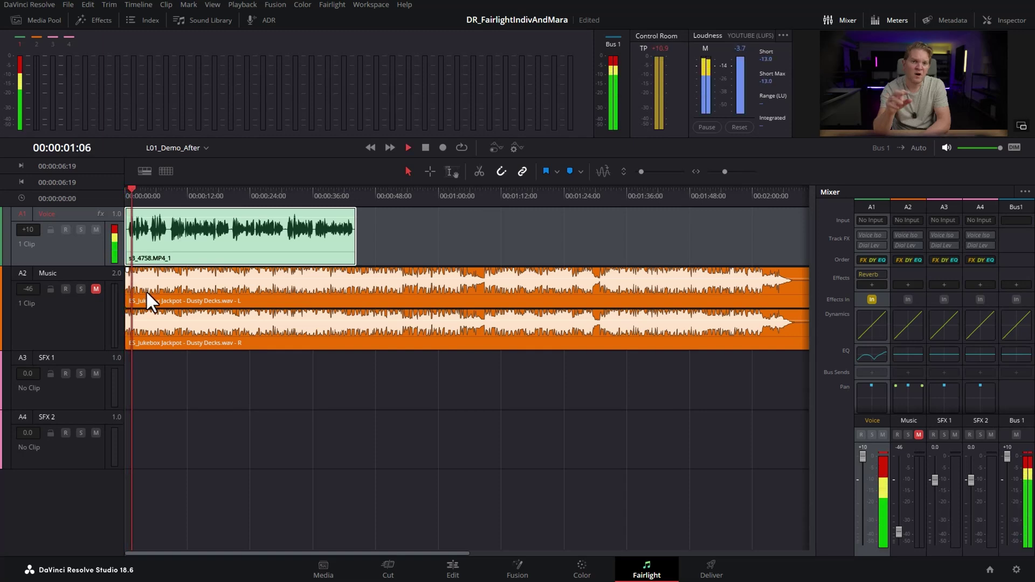
{"action": "key", "text": "space"}
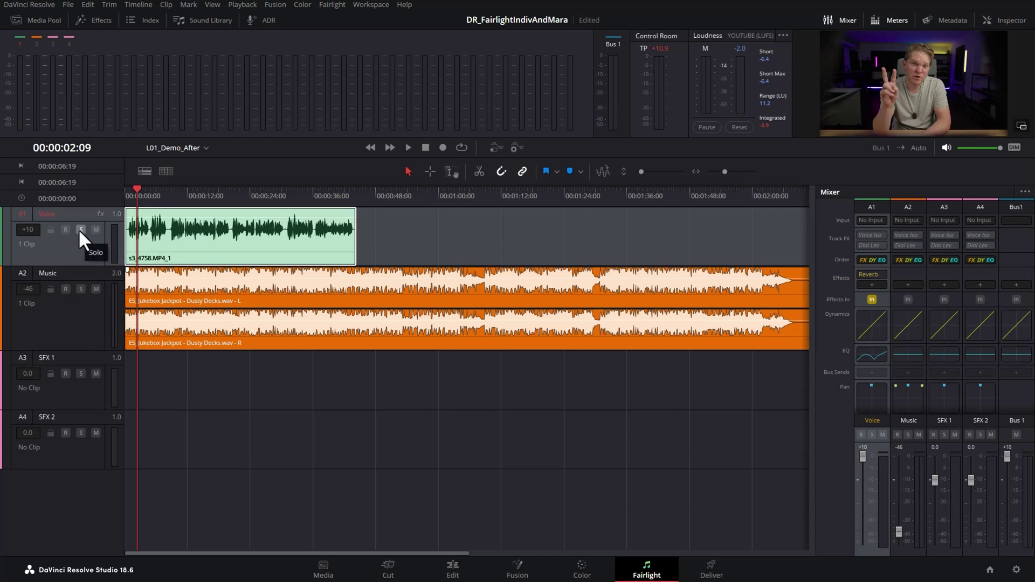
Undo the maxed levels, returning Voice to +0.7 and Bus 1 to +3.5, and play soloed Voice.
{"action": "key", "text": "ctrl+z"}
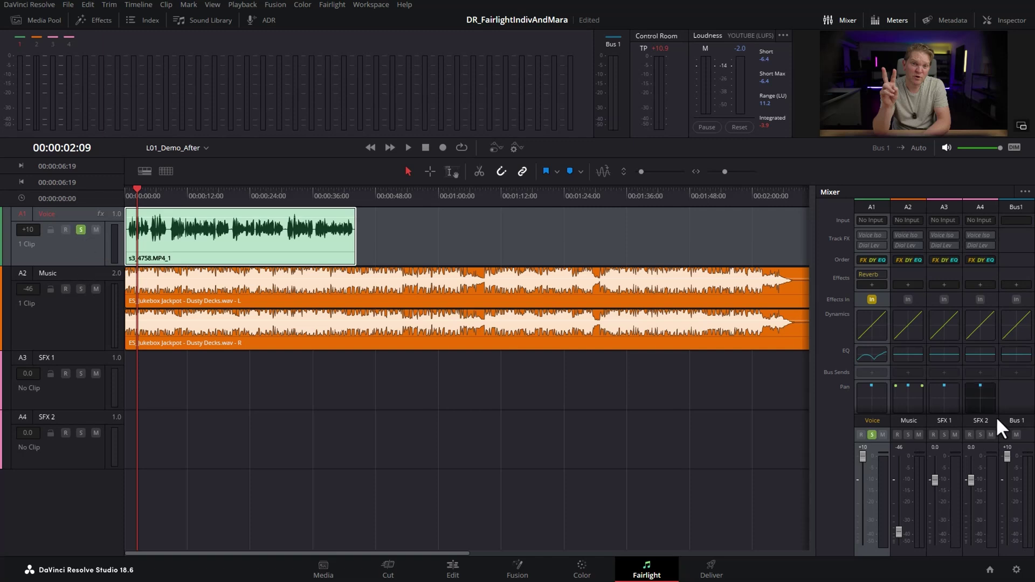
{"action": "key", "text": "space"}
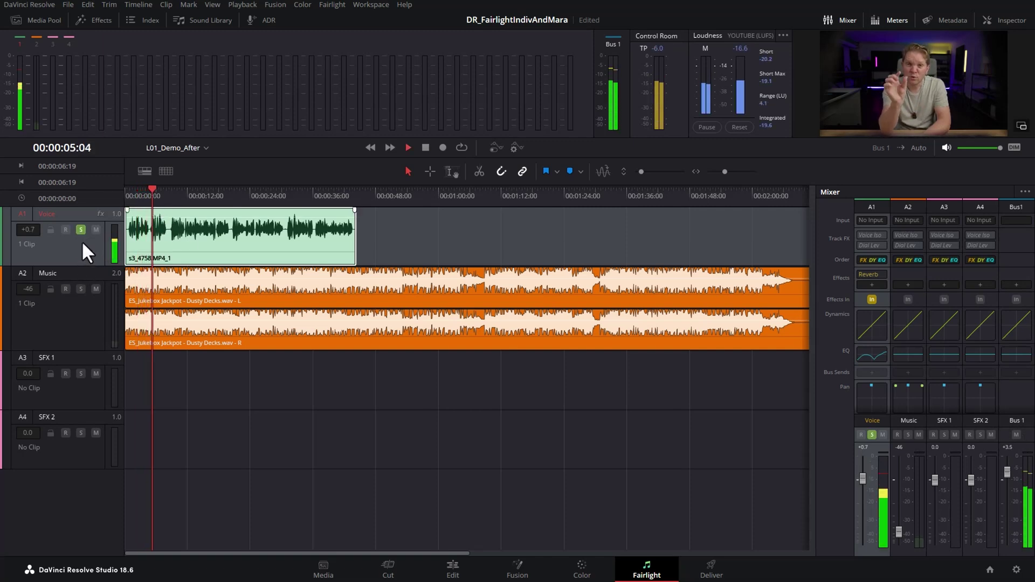
{"action": "key", "text": "space"}
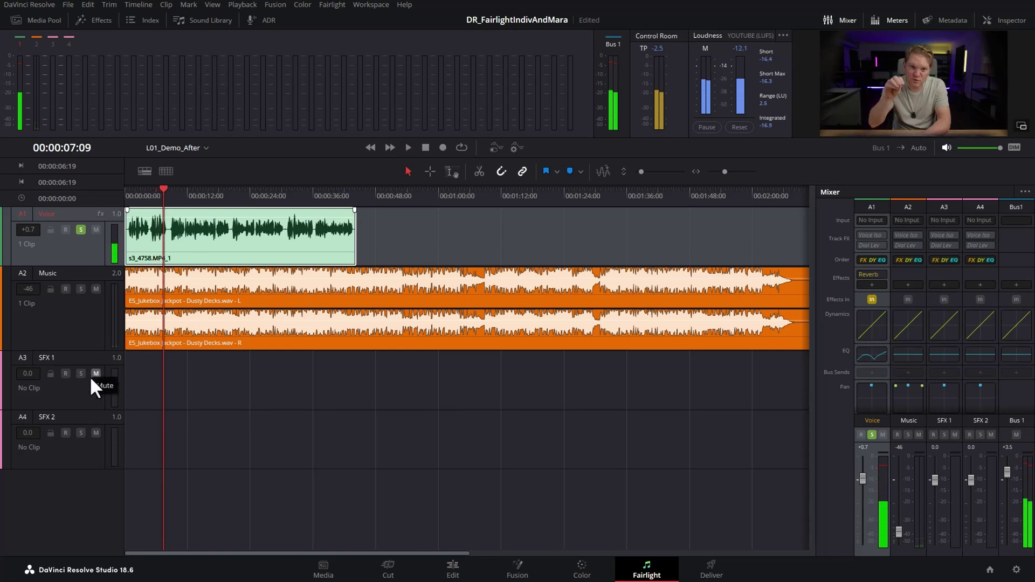
Solo SFX 1, play from about two seconds in, then turn its solo off.
{"action": "left_click", "coordinate": [81, 373]}
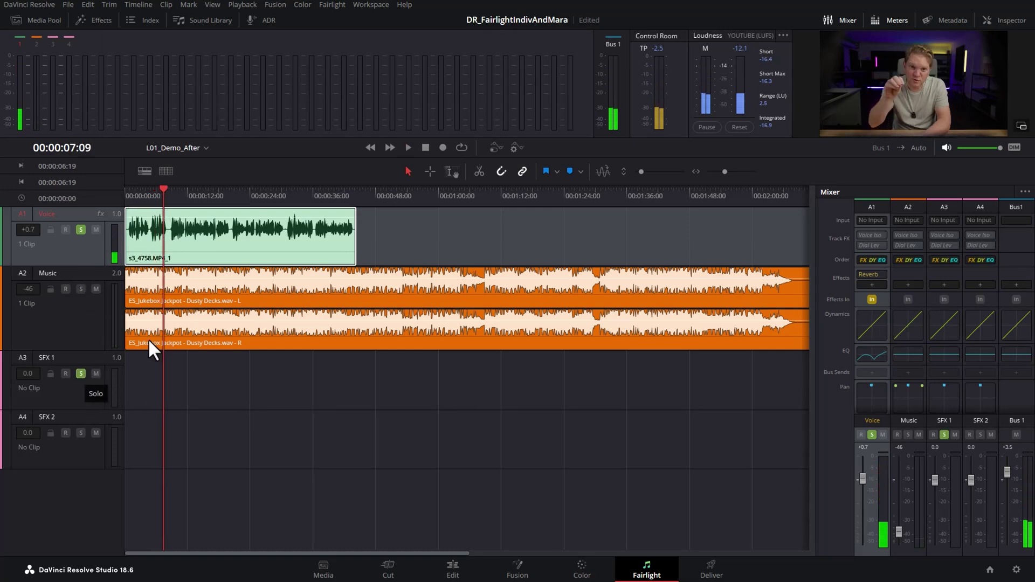
{"action": "left_click", "coordinate": [137, 191]}
{"action": "key", "text": "space"}
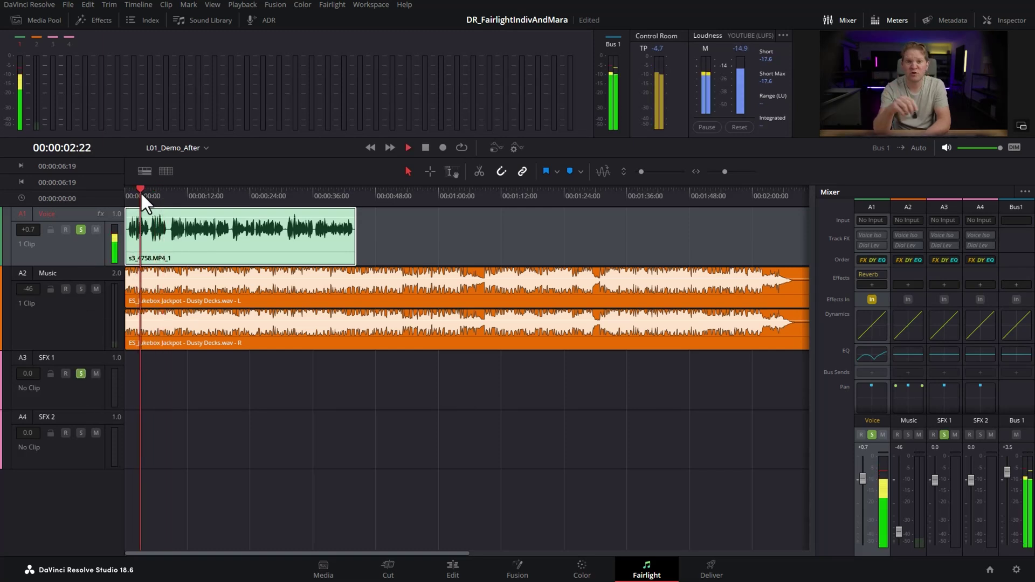
{"action": "key", "text": "space"}
{"action": "left_click", "coordinate": [81, 229], "text": "alt"}
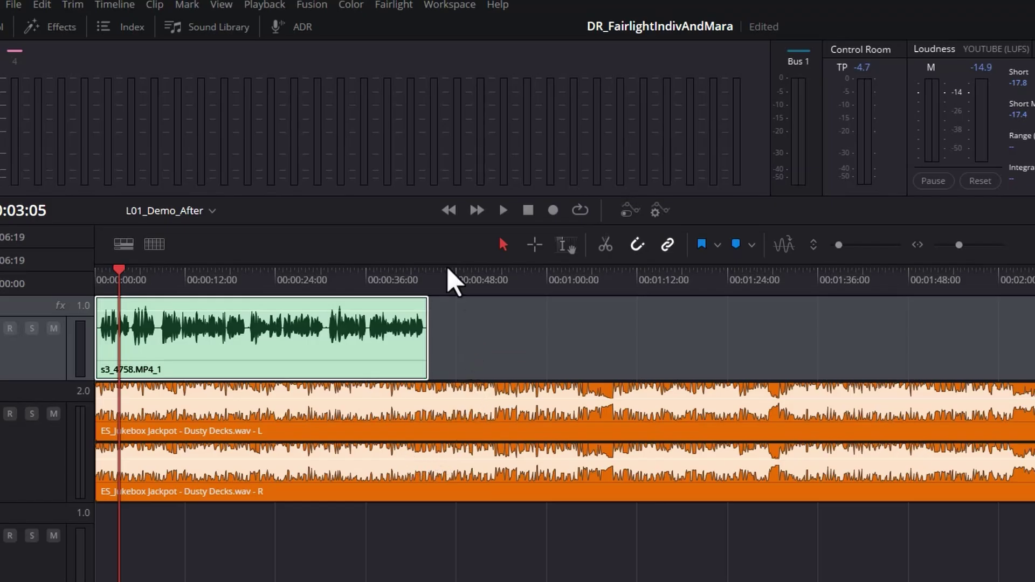
Open the Fairlight menu to list its bus format, bus assign and monitoring options.
{"action": "left_click", "coordinate": [395, 6]}
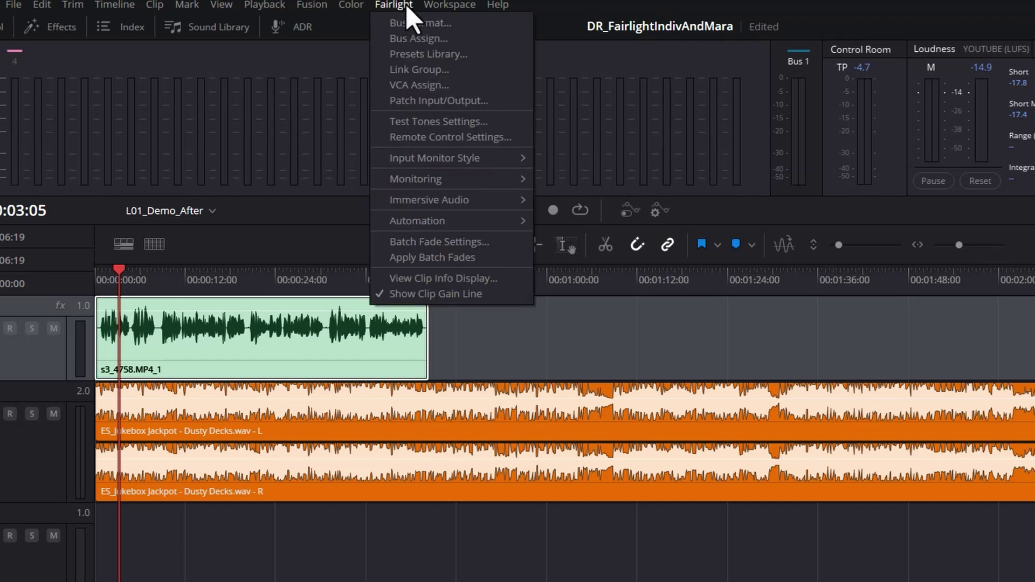